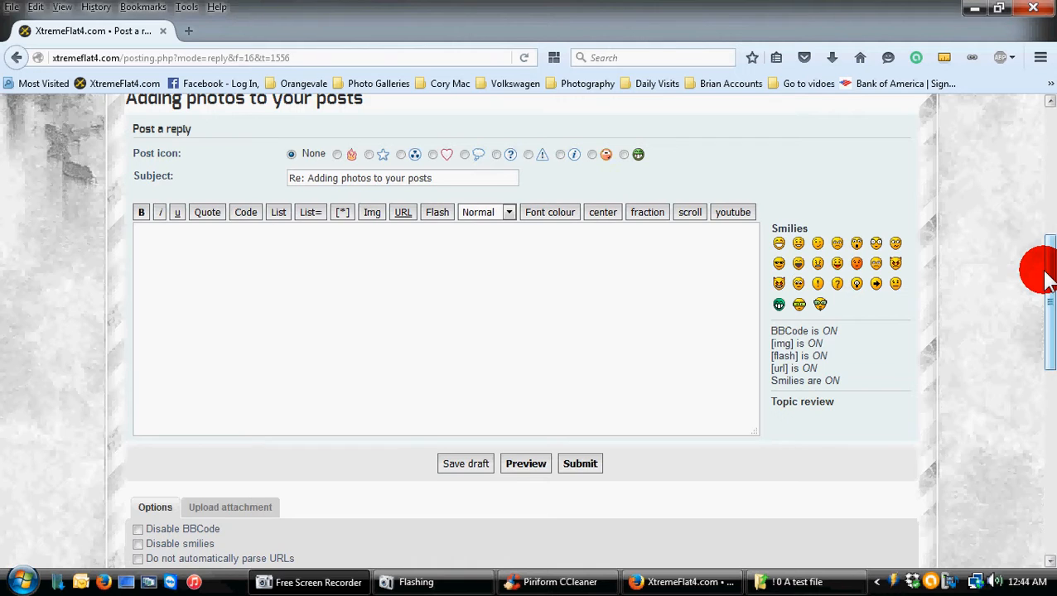
{"action": "left_click_drag", "start_coordinate": [1048, 286], "coordinate": [1048, 302]}
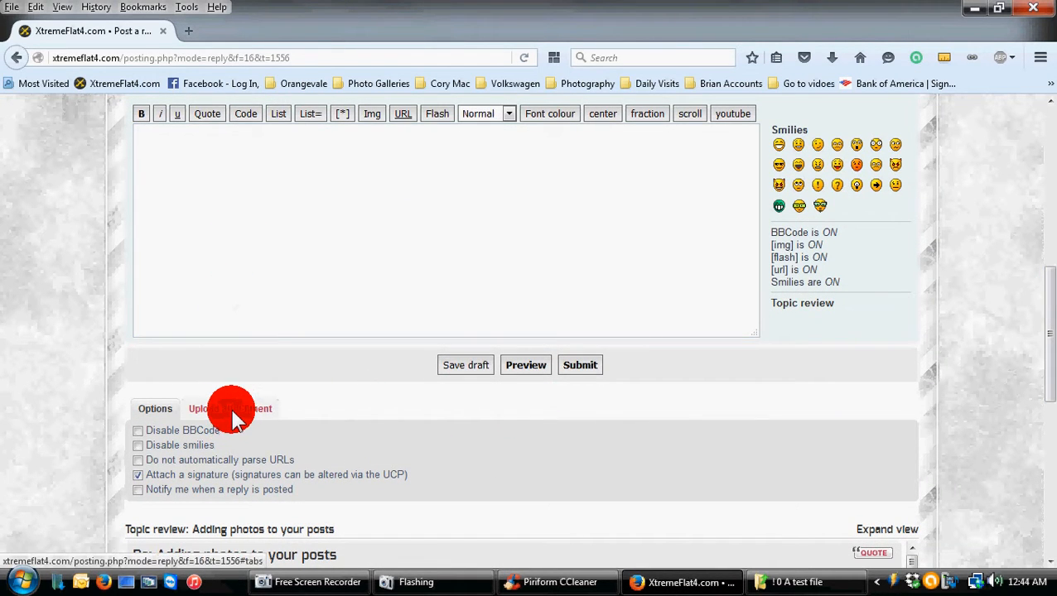
- Reveal the Upload attachment fields beneath the reply editor
{"action": "left_click", "coordinate": [236, 409]}
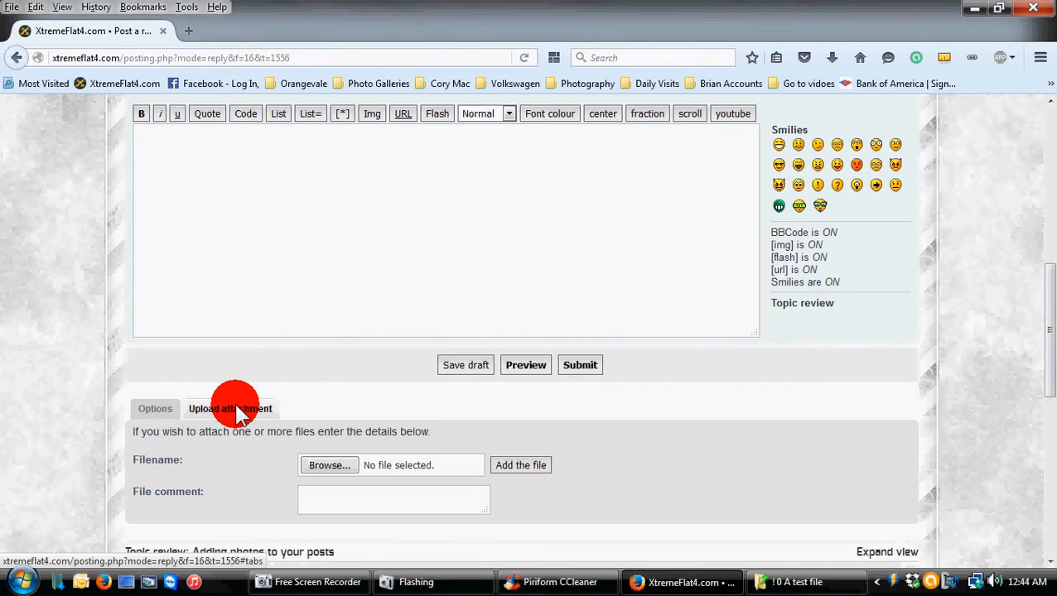
- Choose the car photo '900 x 593-575 kb.jpg' as the file to attach
{"action": "left_click", "coordinate": [335, 466]}
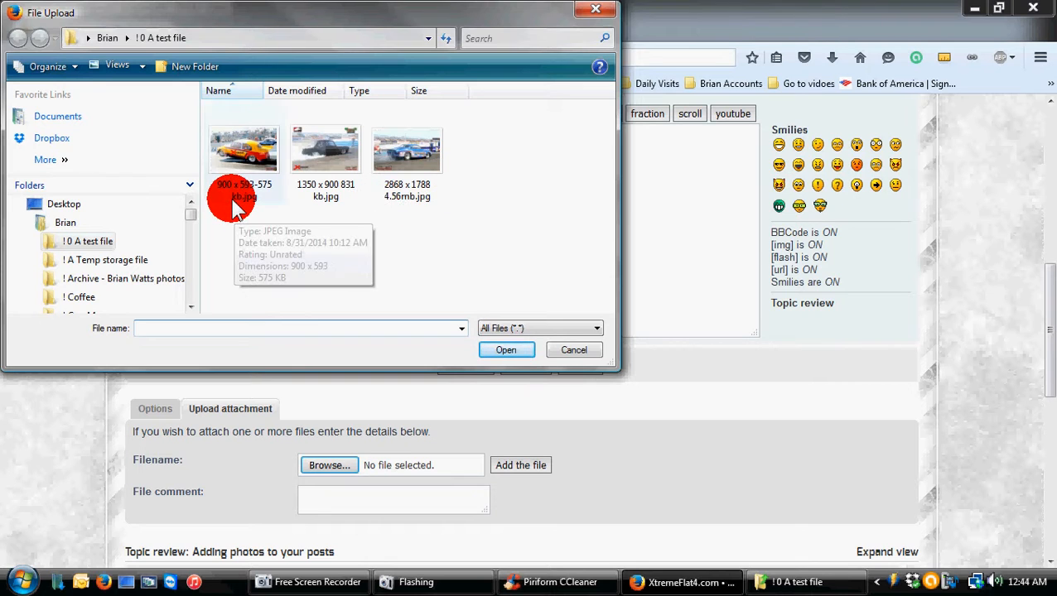
{"action": "mouse_move", "coordinate": [242, 161]}
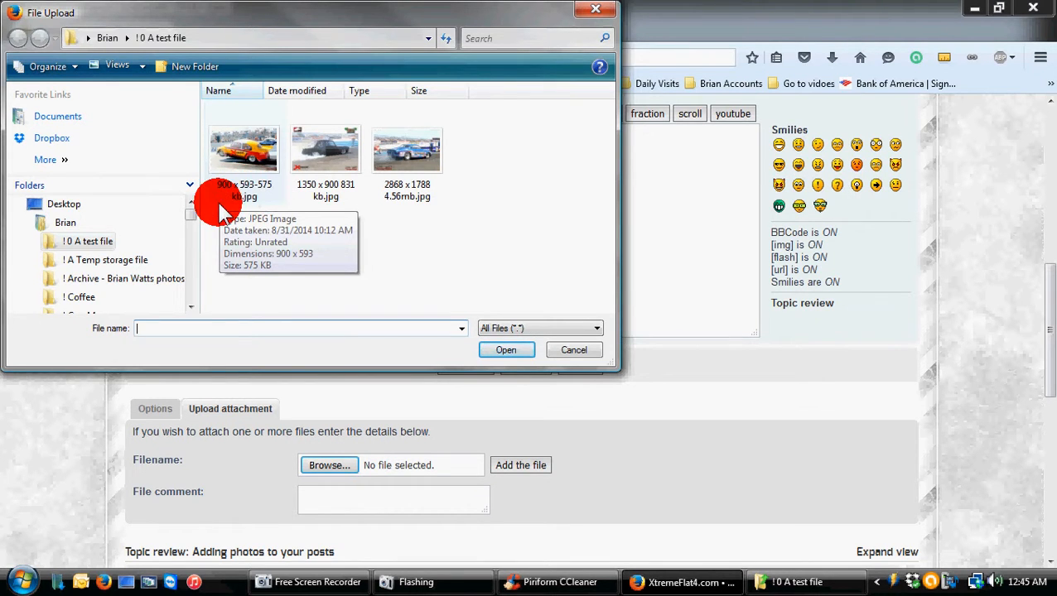
{"action": "double_click", "coordinate": [240, 165]}
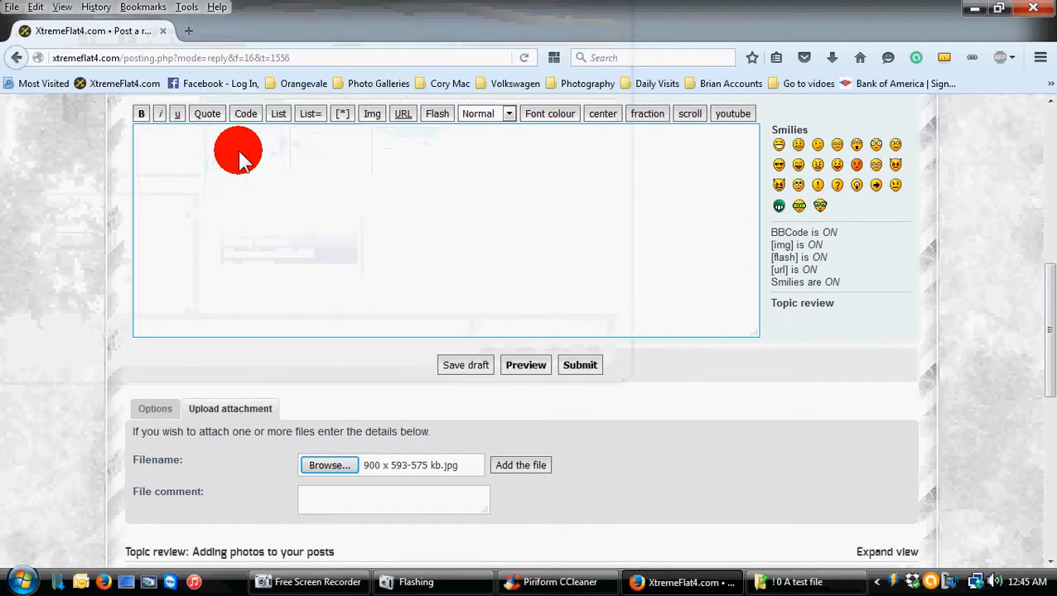
- Upload the chosen JPEG so it appears under Posted attachments
{"action": "left_click", "coordinate": [372, 468]}
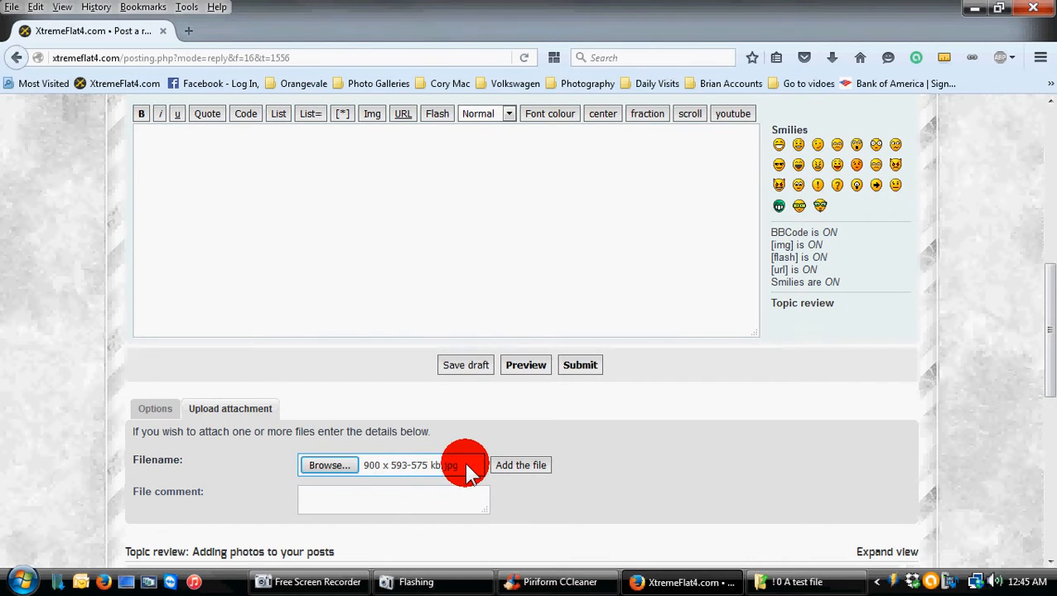
{"action": "left_click", "coordinate": [520, 465]}
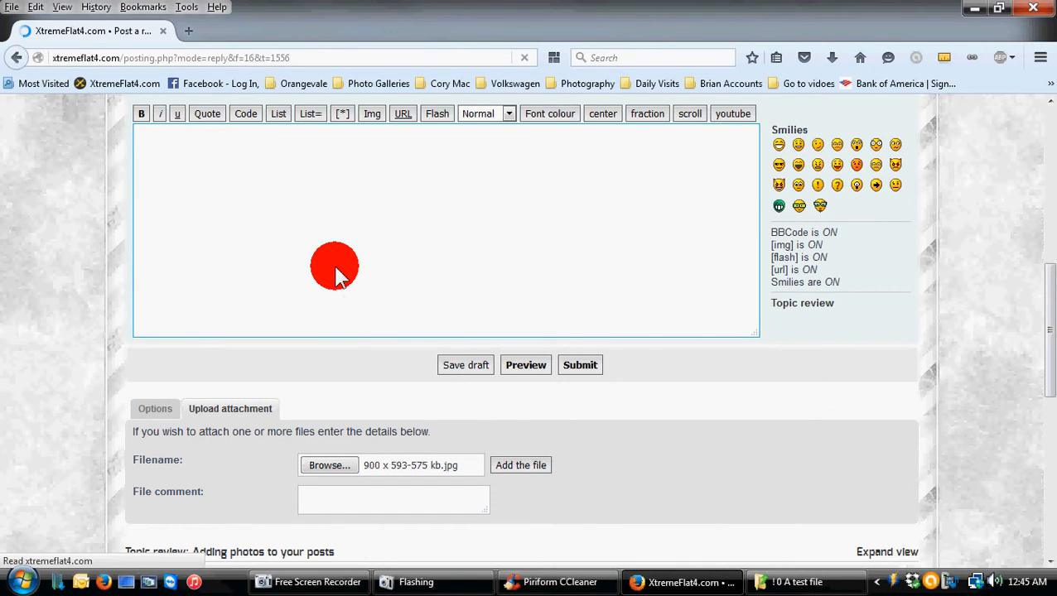
{"action": "scroll", "coordinate": [76, 320], "scroll_direction": "down", "scroll_amount": 3}
{"action": "scroll", "coordinate": [75, 319], "scroll_direction": "down", "scroll_amount": 4}
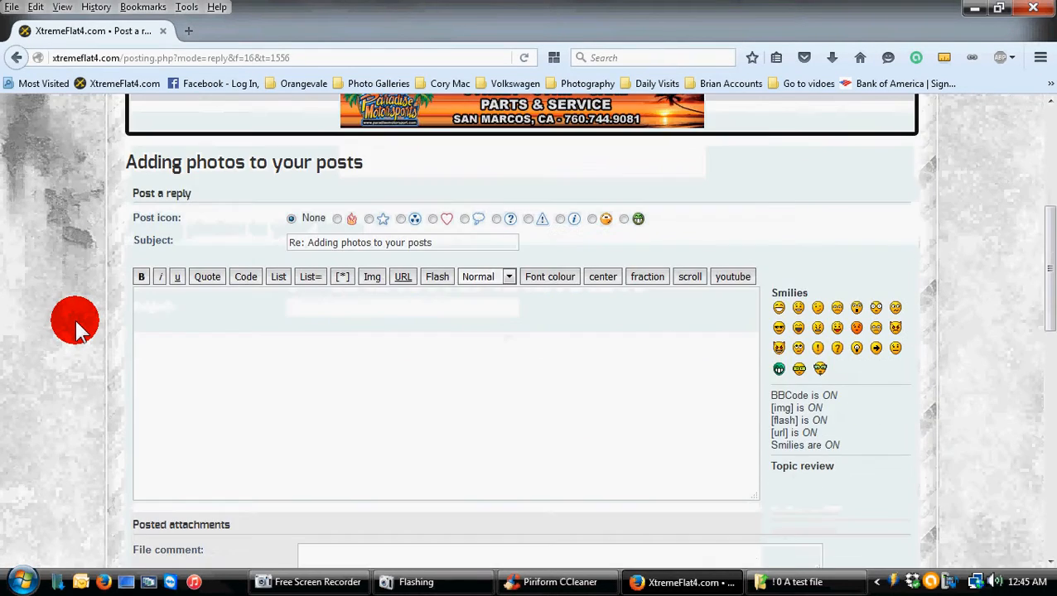
{"action": "scroll", "coordinate": [75, 319], "scroll_direction": "down", "scroll_amount": 4}
{"action": "scroll", "coordinate": [76, 320], "scroll_direction": "up", "scroll_amount": 2}
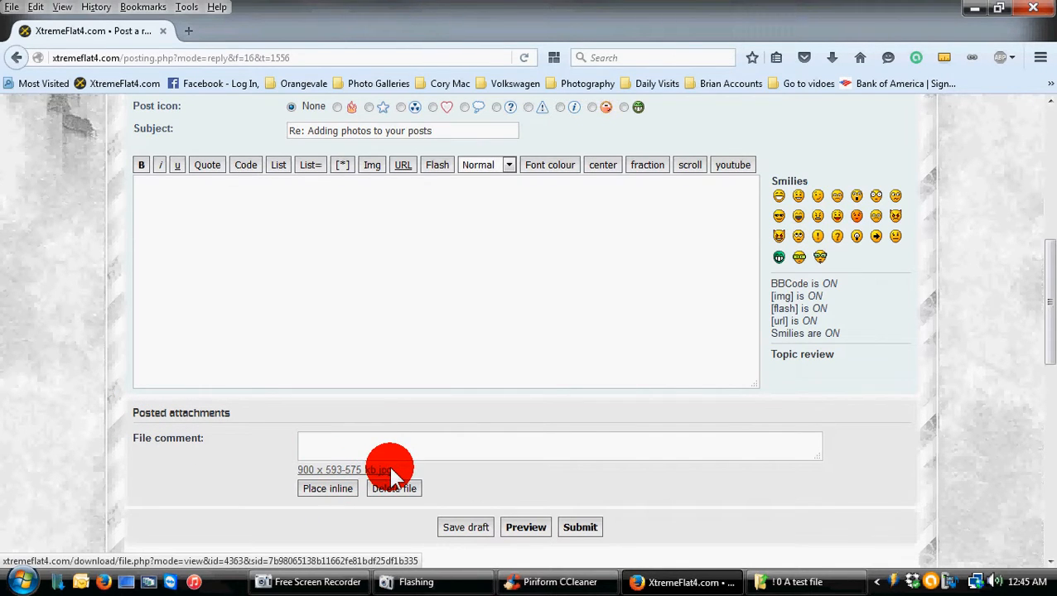
- Write 'test' in the message body and start a new paragraph below it
{"action": "left_click", "coordinate": [324, 490]}
{"action": "left_click", "coordinate": [147, 197]}
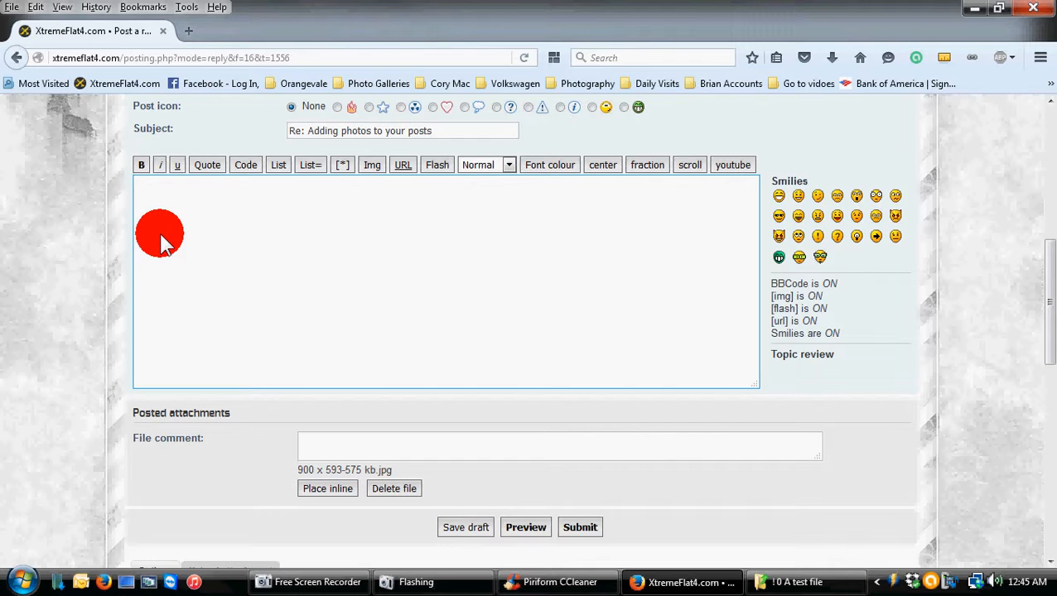
{"action": "left_click", "coordinate": [315, 482]}
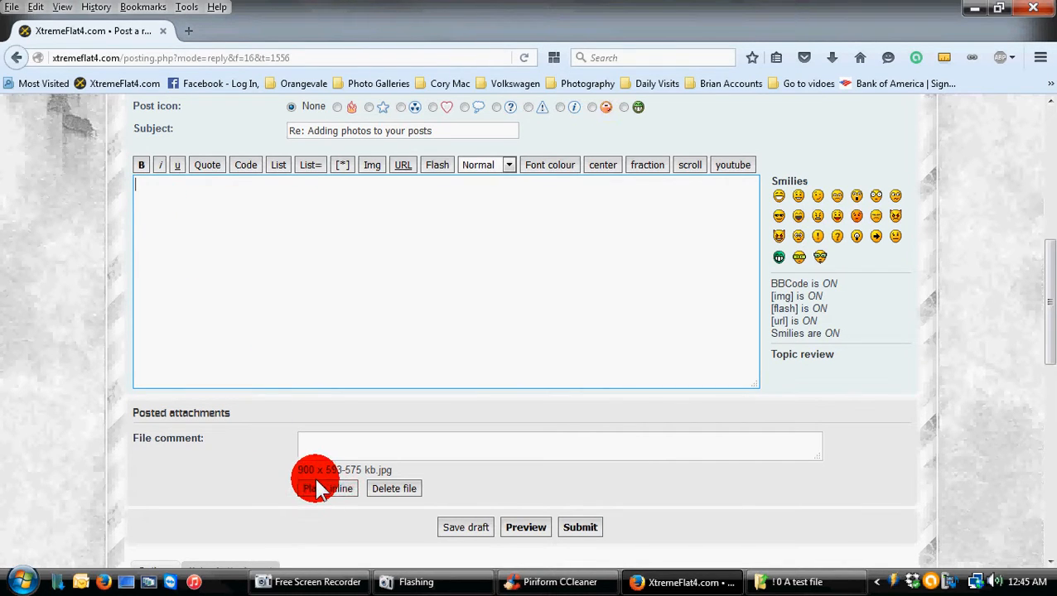
{"action": "left_click", "coordinate": [149, 197]}
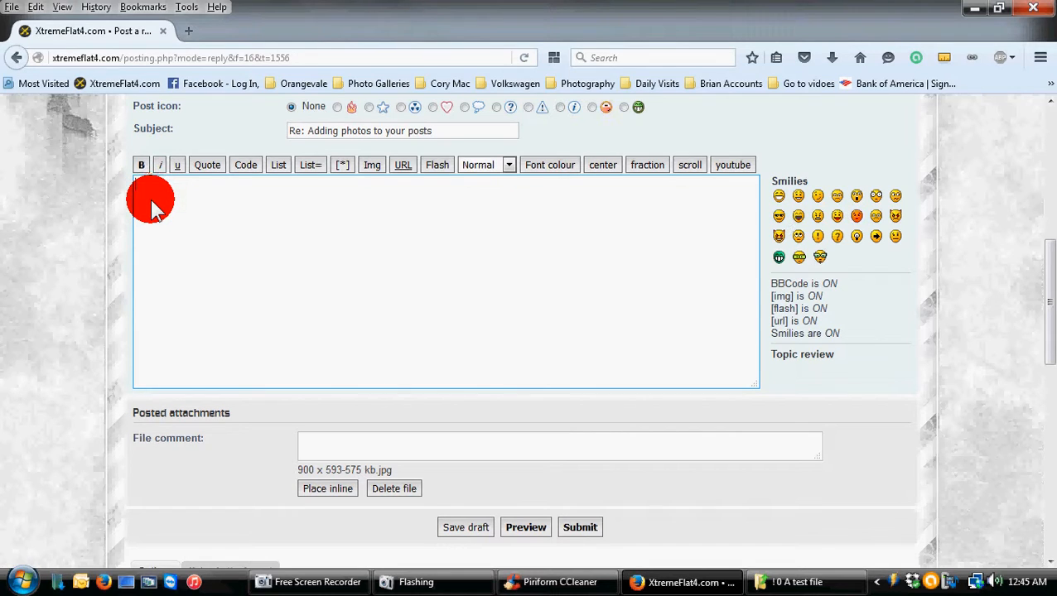
{"action": "type", "text": "test"}
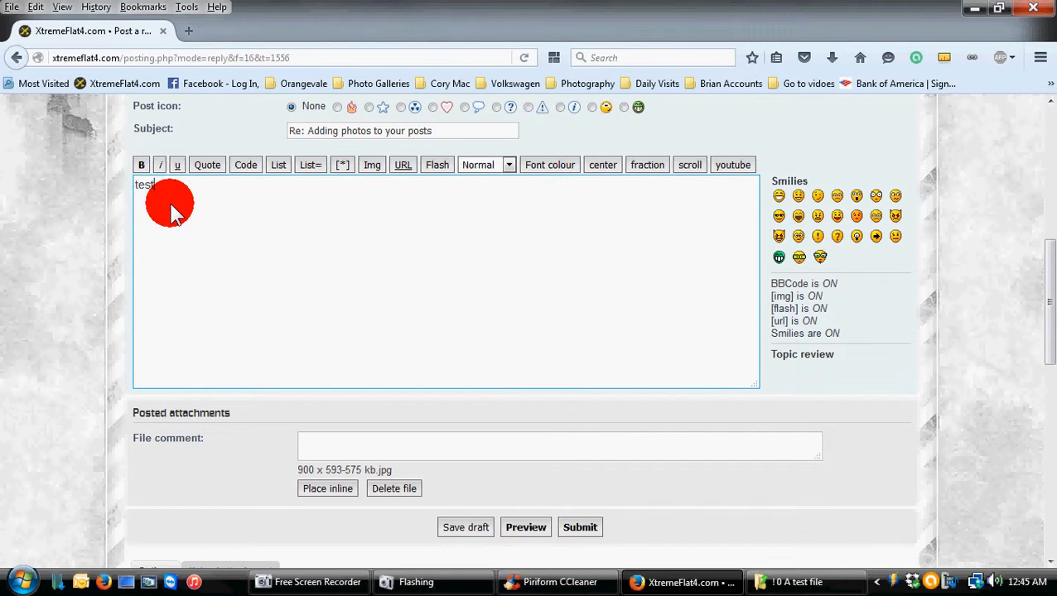
{"action": "key", "text": "Return"}
{"action": "key", "text": "Return"}
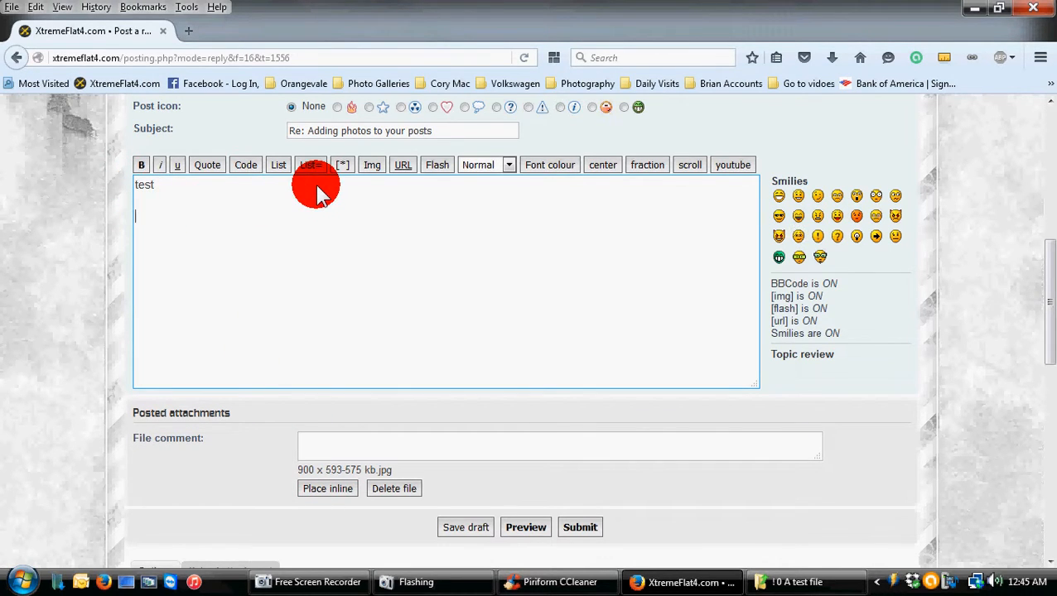
- Place the uploaded photo inline, then continue with 'test' on a new line
{"action": "left_click", "coordinate": [327, 489]}
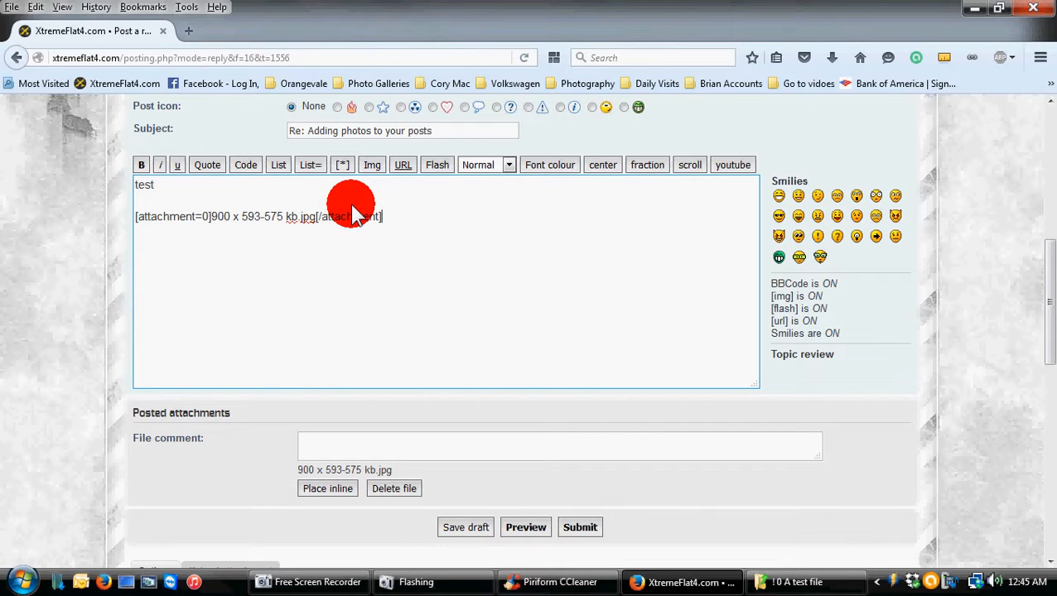
{"action": "key", "text": "Return"}
{"action": "key", "text": "Return"}
{"action": "type", "text": "test"}
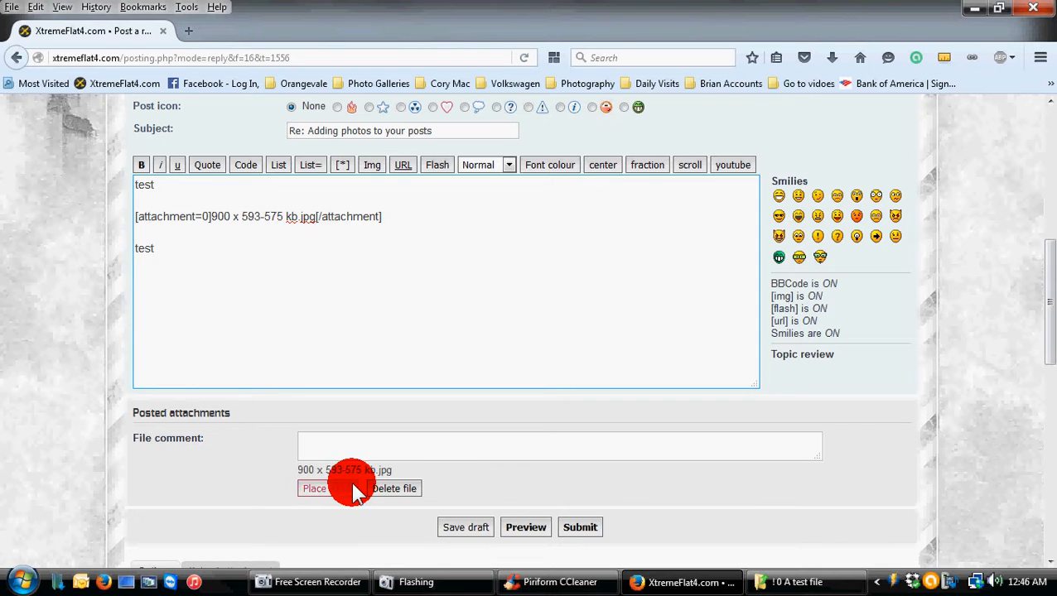
{"action": "scroll", "coordinate": [622, 410], "scroll_direction": "down", "scroll_amount": 1}
{"action": "scroll", "coordinate": [623, 412], "scroll_direction": "up", "scroll_amount": 1}
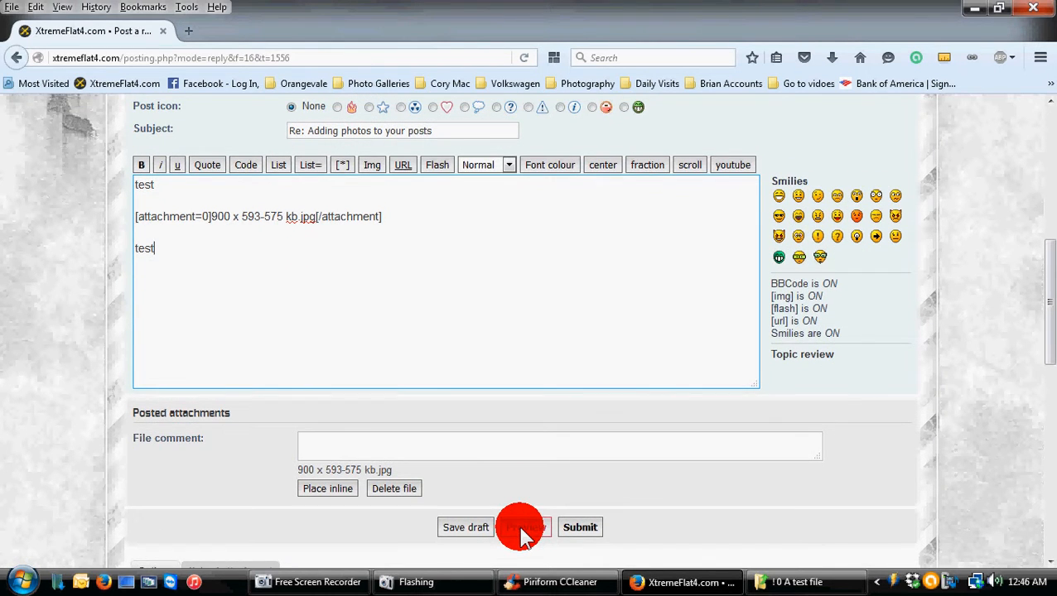
- Preview the reply showing test, the inline car photo, then test
{"action": "left_click", "coordinate": [524, 528]}
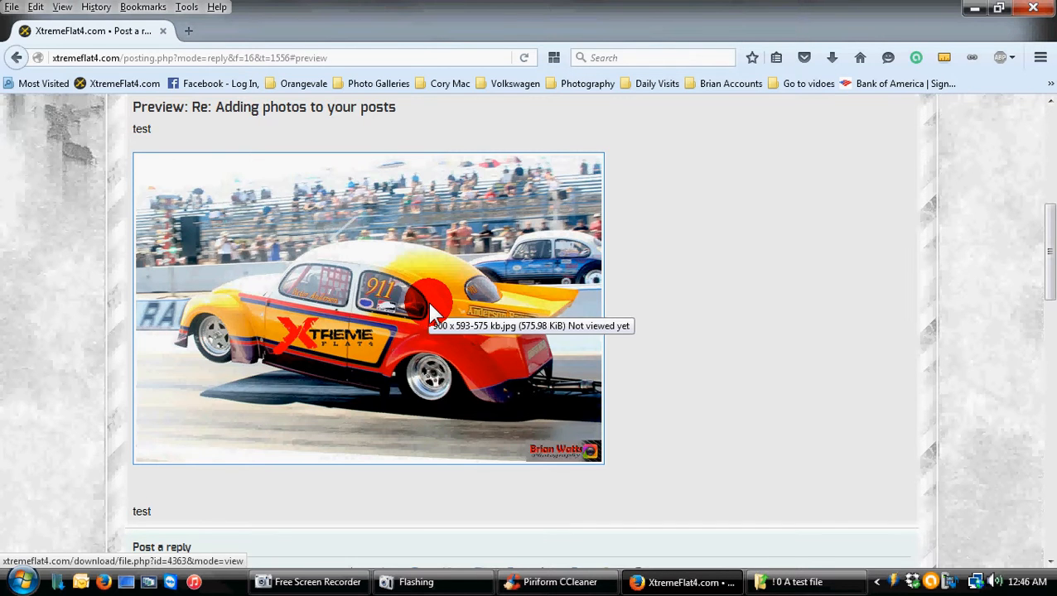
{"action": "scroll", "coordinate": [430, 310], "scroll_direction": "down", "scroll_amount": 1}
{"action": "scroll", "coordinate": [239, 364], "scroll_direction": "down", "scroll_amount": 4}
{"action": "scroll", "coordinate": [239, 350], "scroll_direction": "up", "scroll_amount": 1}
{"action": "scroll", "coordinate": [238, 351], "scroll_direction": "down", "scroll_amount": 4}
{"action": "scroll", "coordinate": [562, 385], "scroll_direction": "down", "scroll_amount": 3}
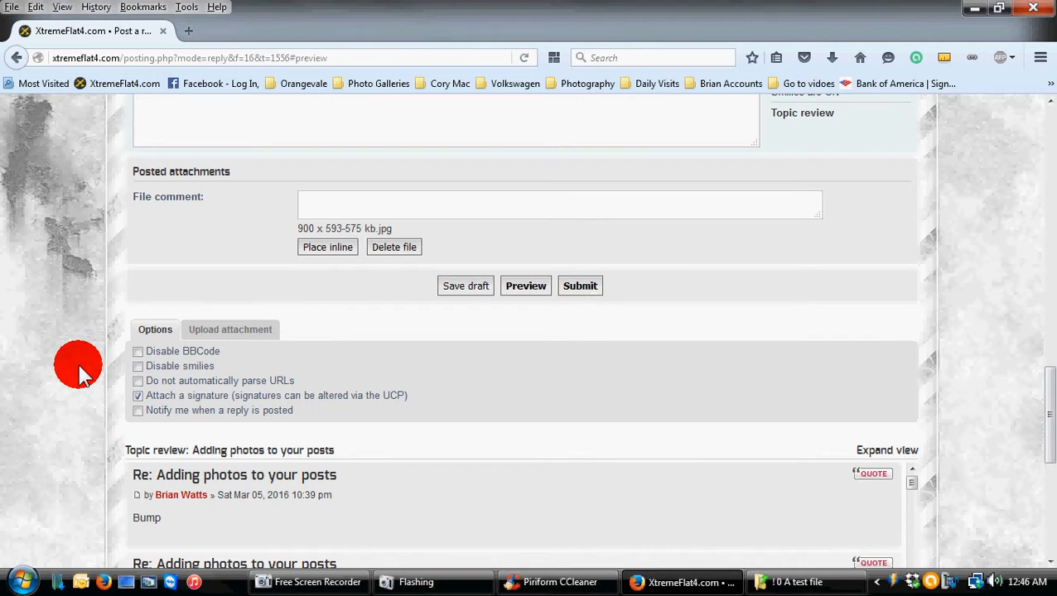
{"action": "scroll", "coordinate": [79, 364], "scroll_direction": "up", "scroll_amount": 3}
{"action": "scroll", "coordinate": [72, 370], "scroll_direction": "up", "scroll_amount": 1}
{"action": "scroll", "coordinate": [72, 369], "scroll_direction": "down", "scroll_amount": 1}
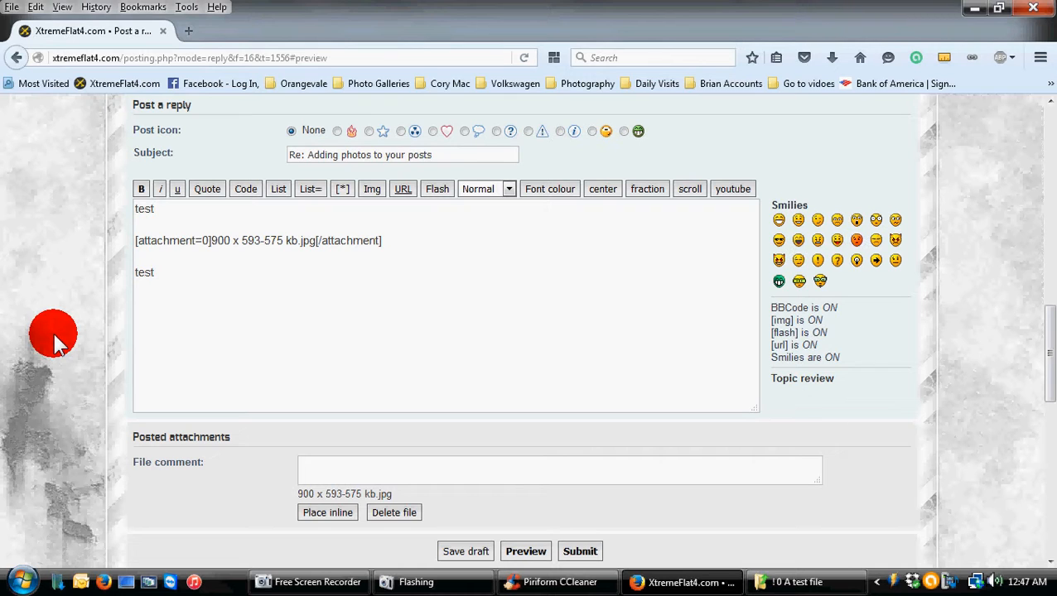
{"action": "left_click", "coordinate": [178, 315]}
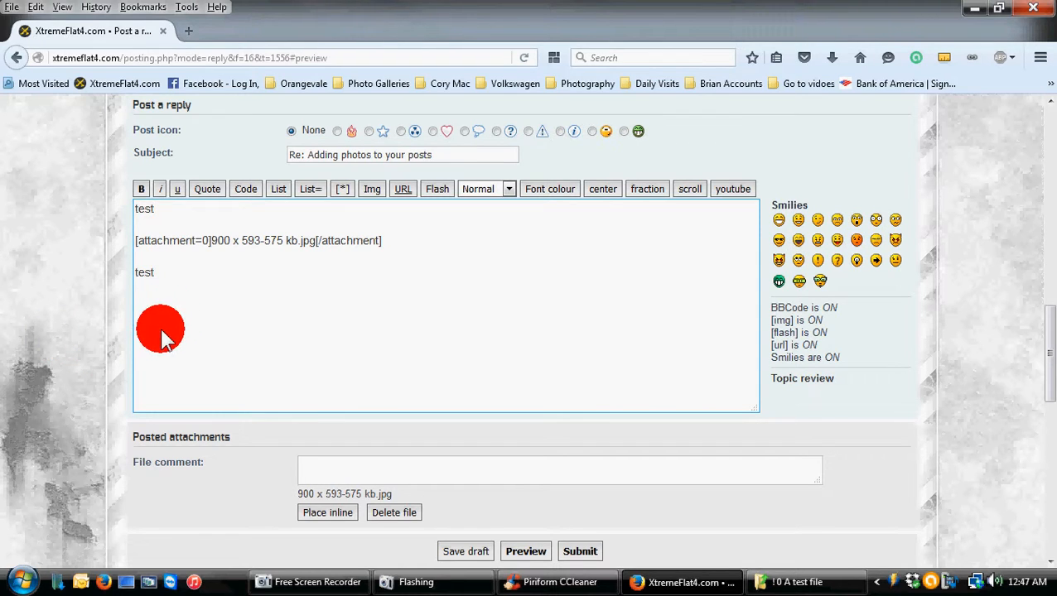
{"action": "left_click", "coordinate": [75, 342]}
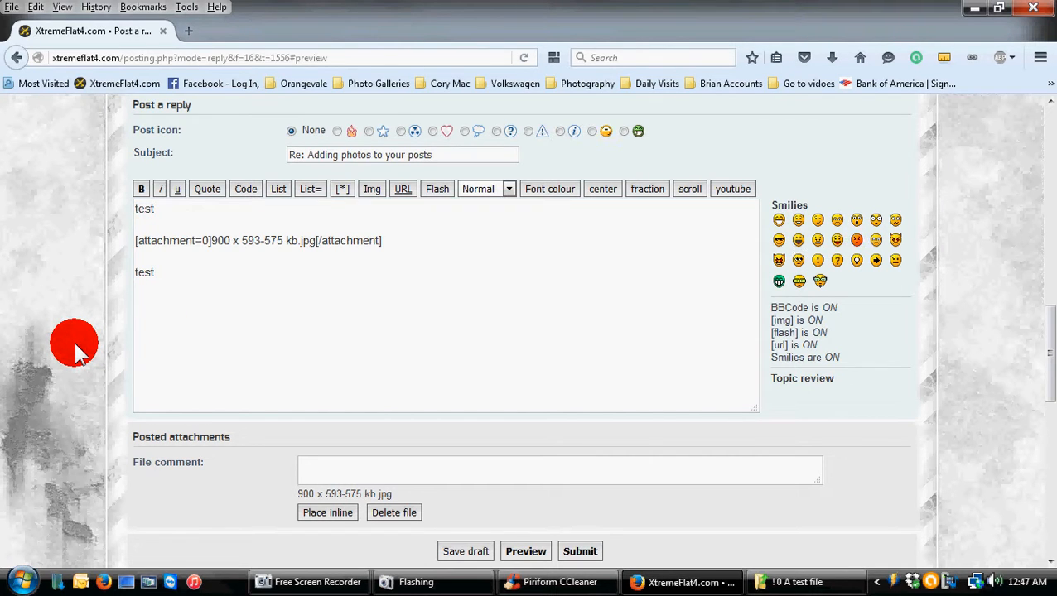